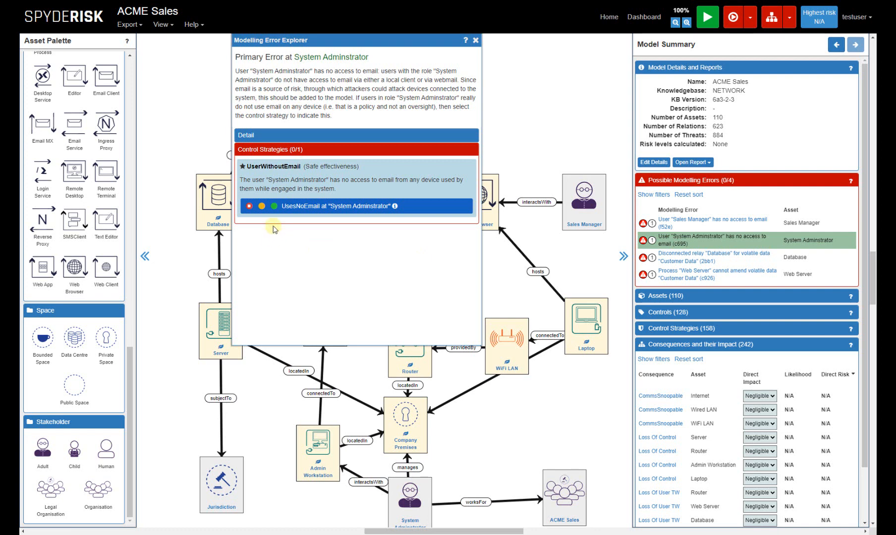
Step: Set the UsesNoEmail control at System Adminstrator to its green level to satisfy the UserWithoutEmail strategy, and close the error explorer
click(274, 206)
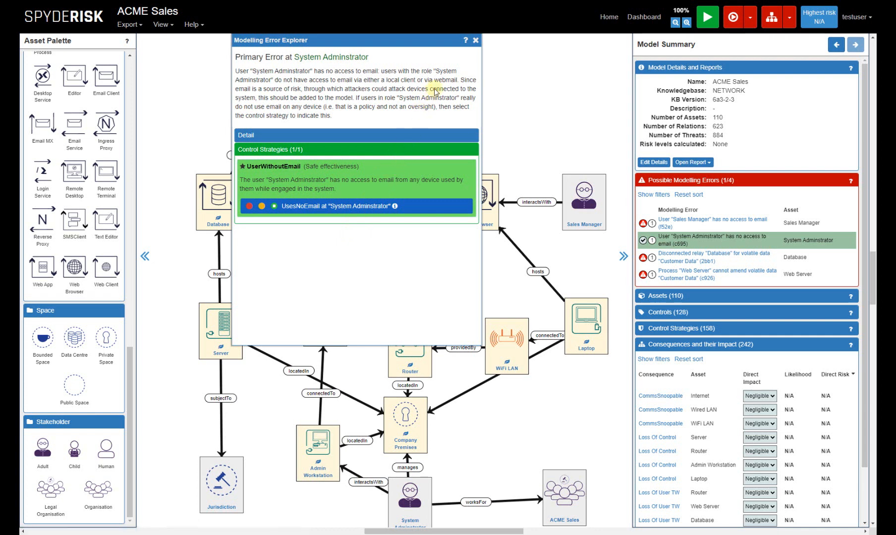
click(475, 42)
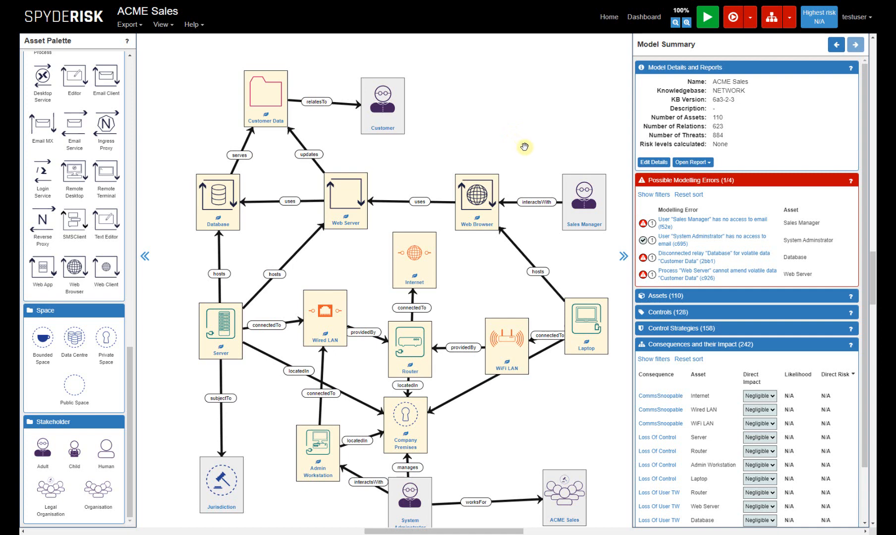
Step: Add an Email Client process asset to the model in the free area beside Sales Manager and Laptop
drag(563, 148, 519, 144)
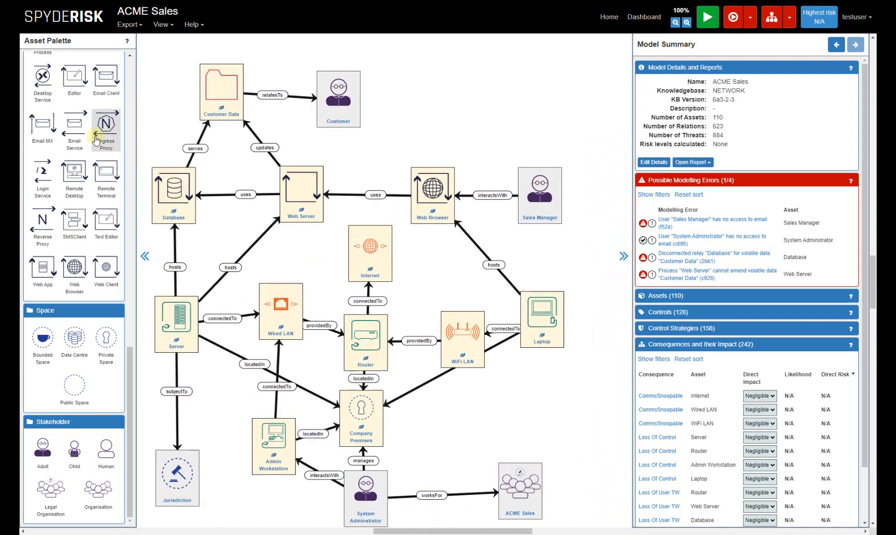
drag(106, 78, 627, 246)
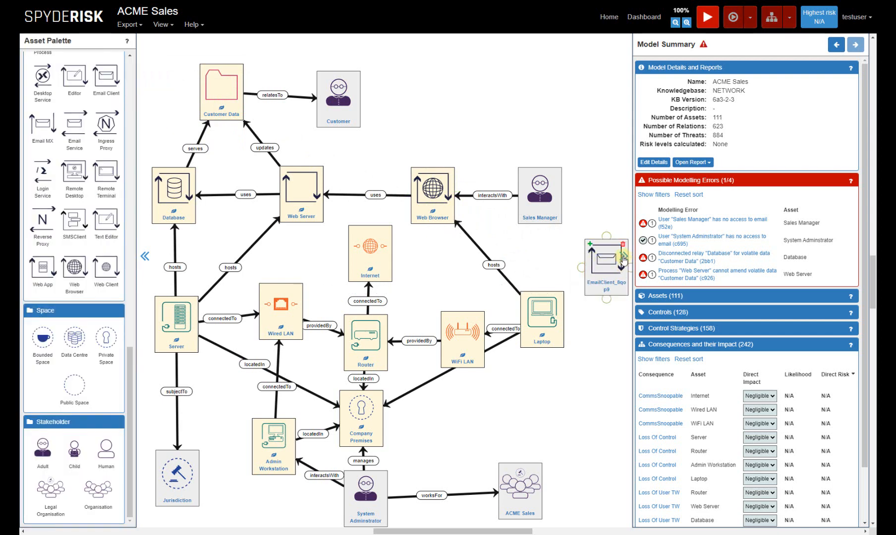
click(623, 258)
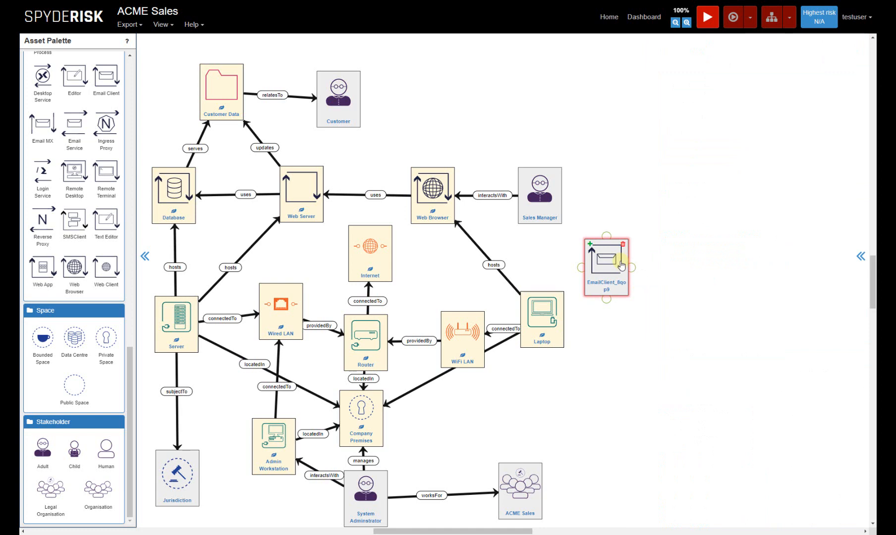
drag(621, 266, 635, 263)
click(602, 203)
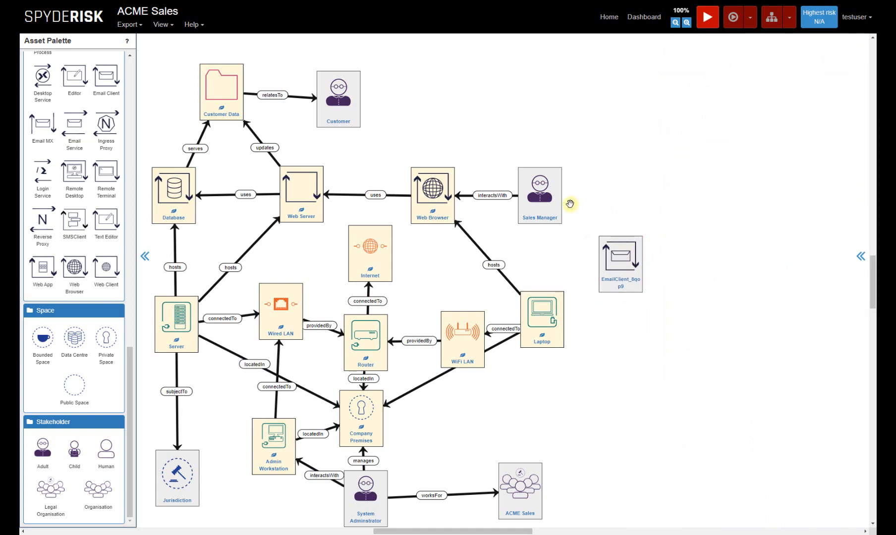
Step: Add an interactsWith relation from Sales Manager to the new email client and a hosts relation from Laptop to it
drag(566, 197, 622, 260)
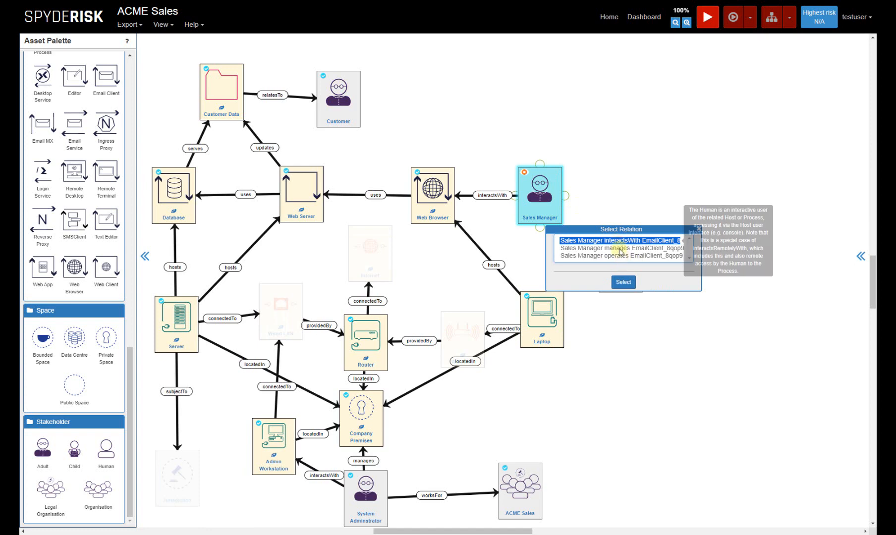
click(624, 282)
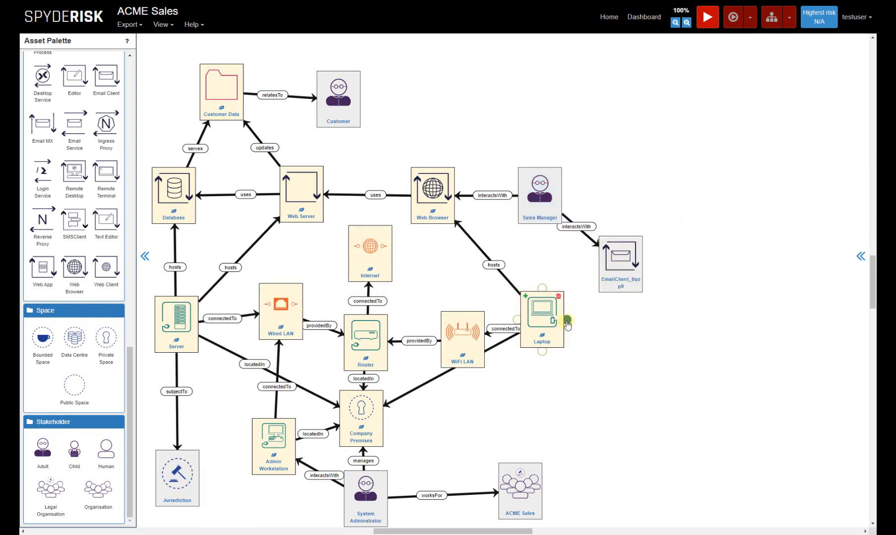
drag(567, 323, 615, 276)
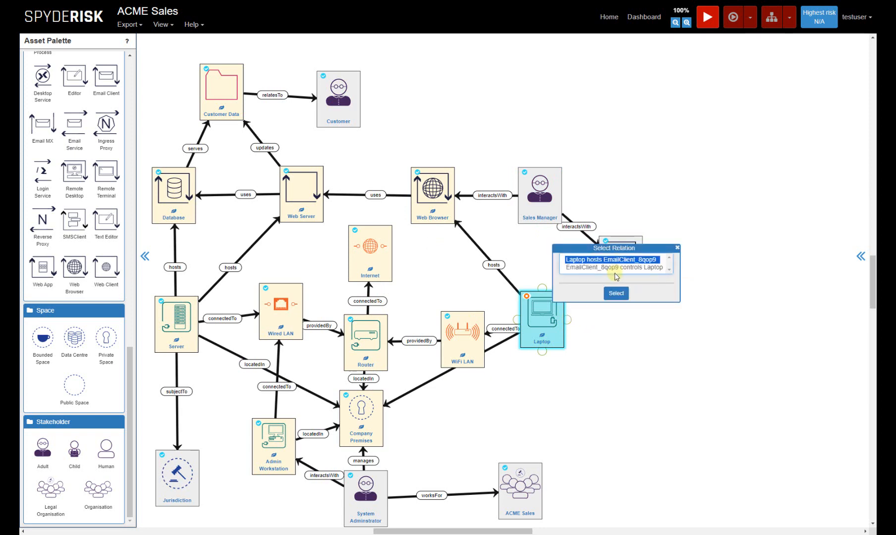
click(616, 293)
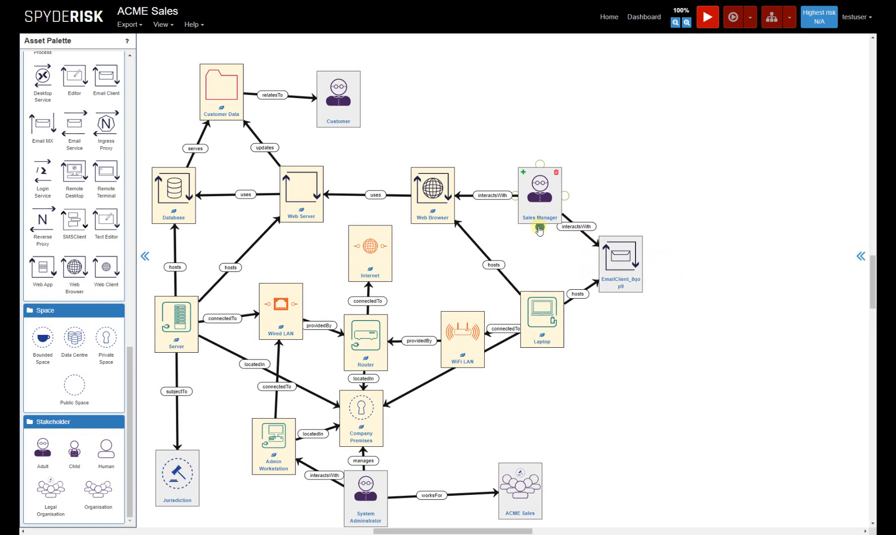
Step: Add an interactsWith relation from Sales Manager to Laptop
drag(539, 230, 544, 300)
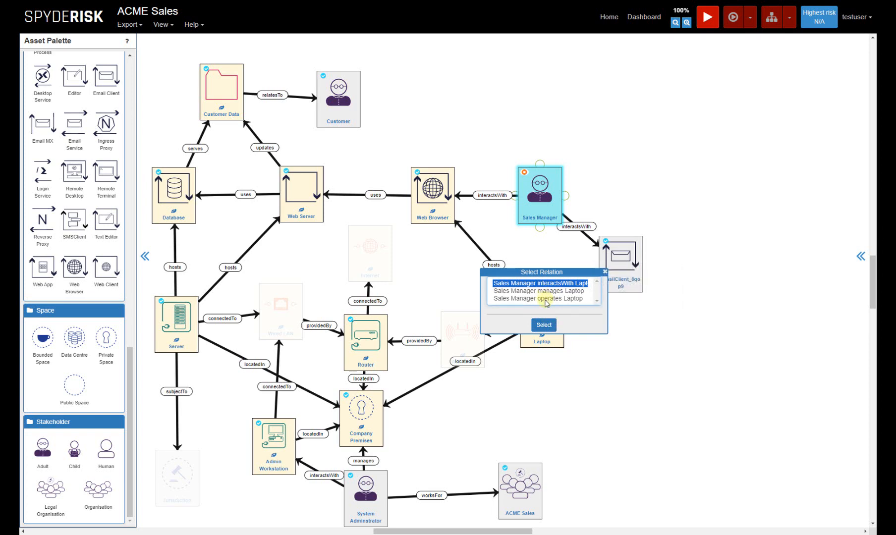
click(544, 327)
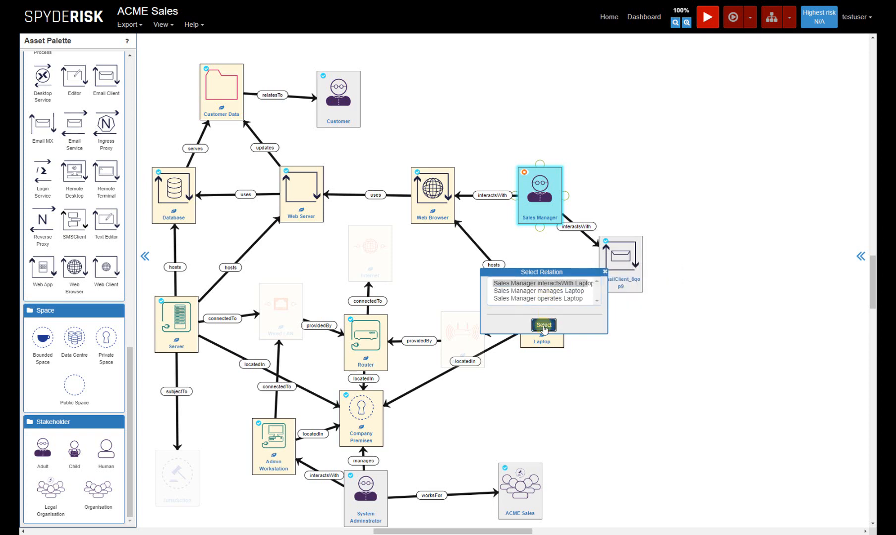
Step: Rename the new email client asset as "Email Client" and deselect it
click(623, 295)
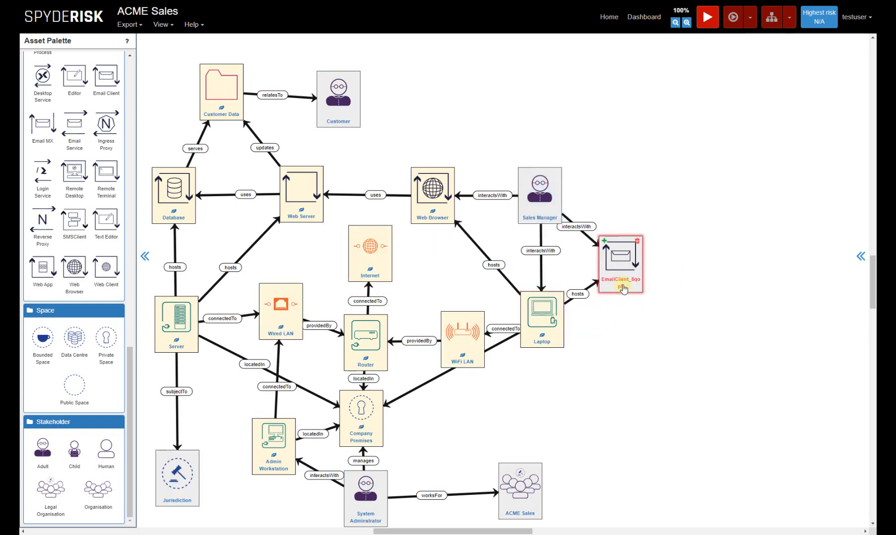
double_click(621, 287)
key(BackSpace)
key(BackSpace)
key(BackSpace)
key(BackSpace)
key(BackSpace)
key(BackSpace)
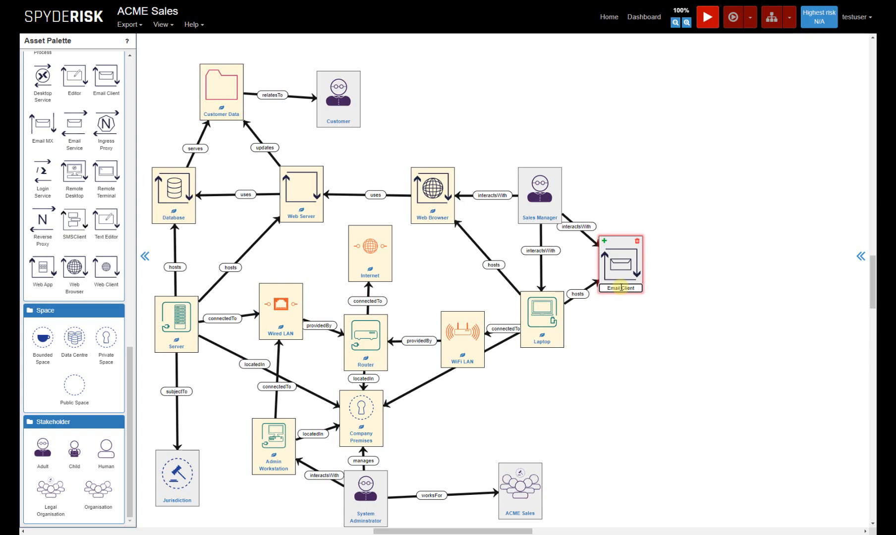
key(Return)
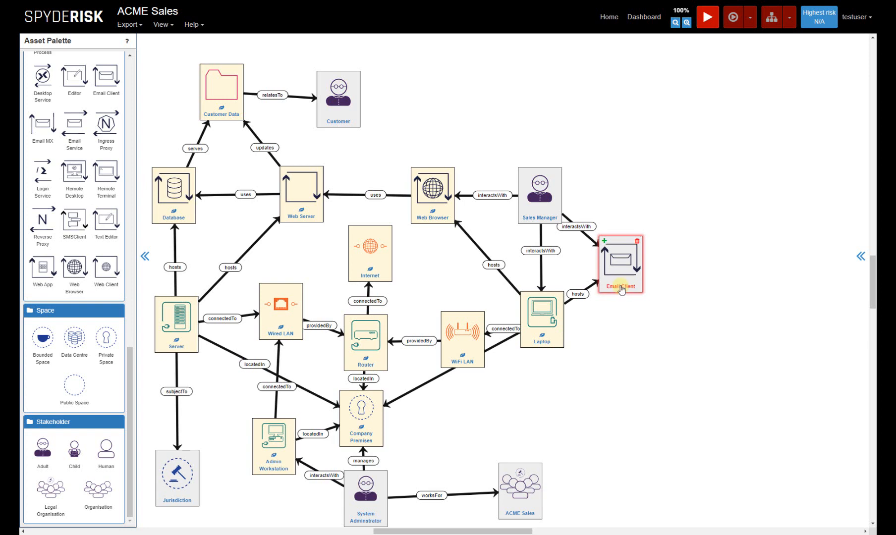
click(635, 196)
Step: Consult the explanations of the Web Server and Database modelling errors, and add a stores relation from Server to Customer Data
click(860, 256)
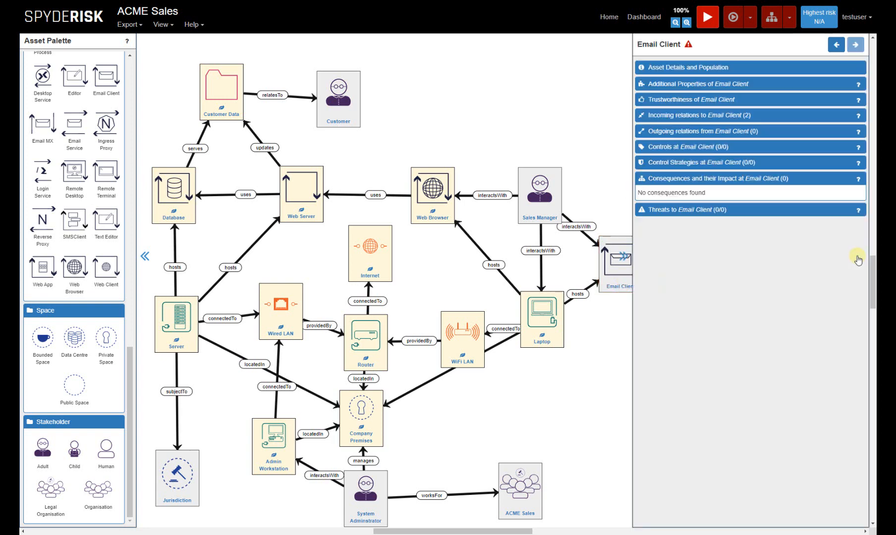
click(606, 100)
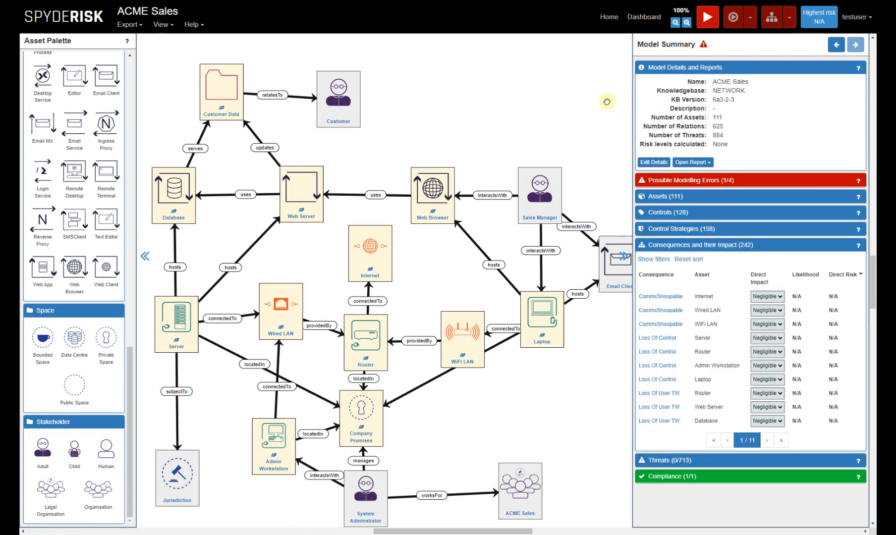
click(685, 179)
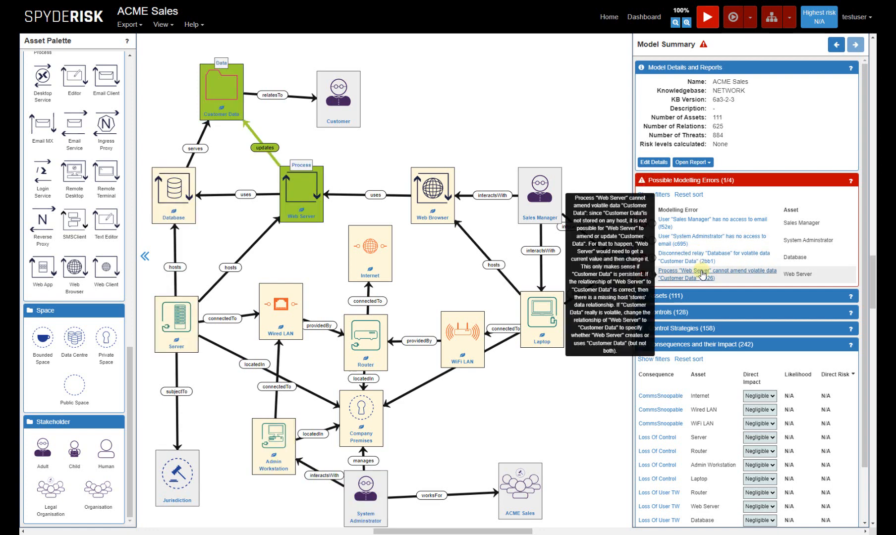
mouse_move(696, 259)
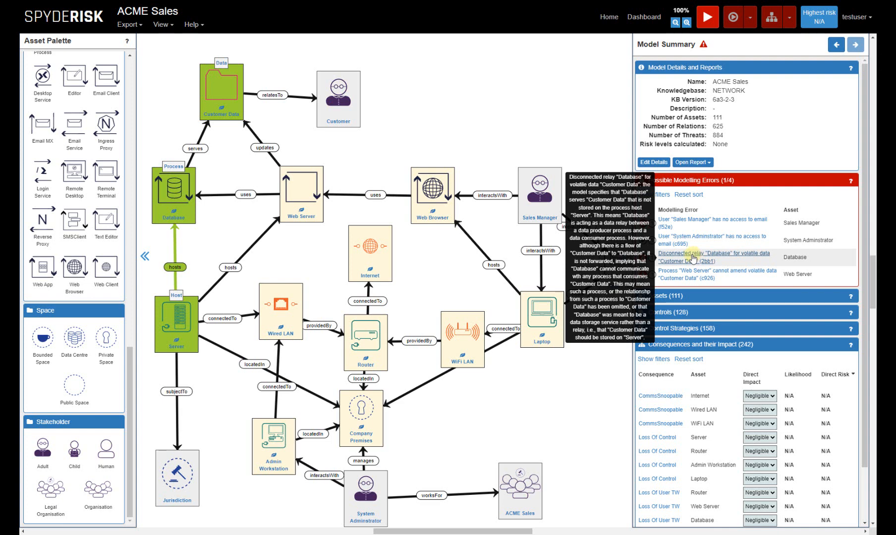
click(214, 105)
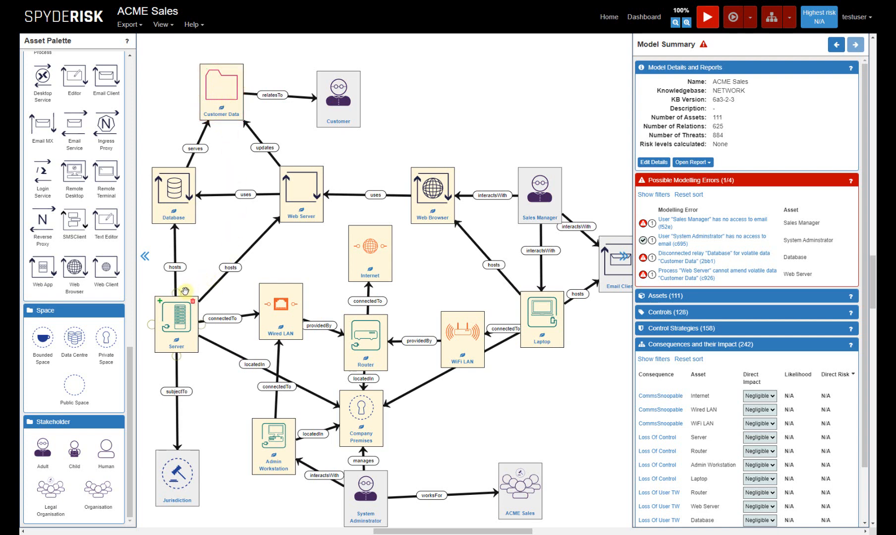
drag(176, 298, 225, 123)
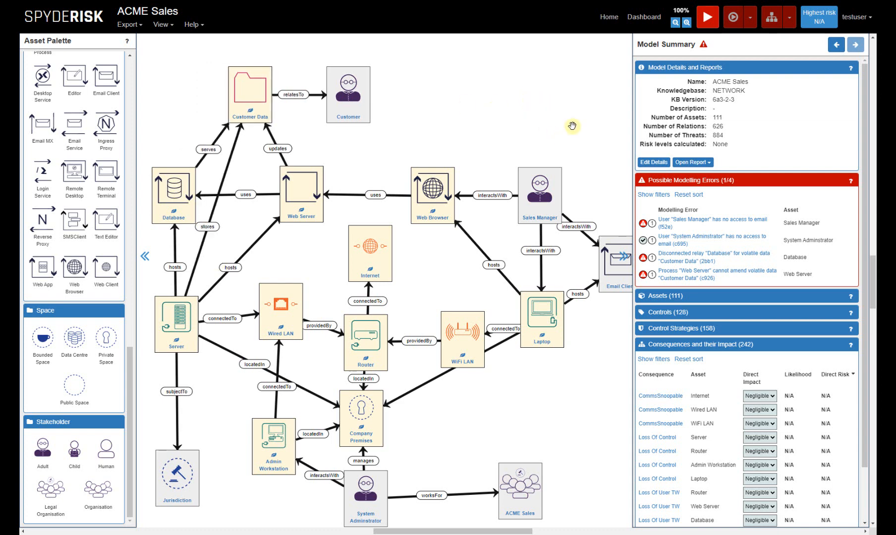
Step: Validate the updated model, check its possible modelling errors and collapse that list
click(708, 25)
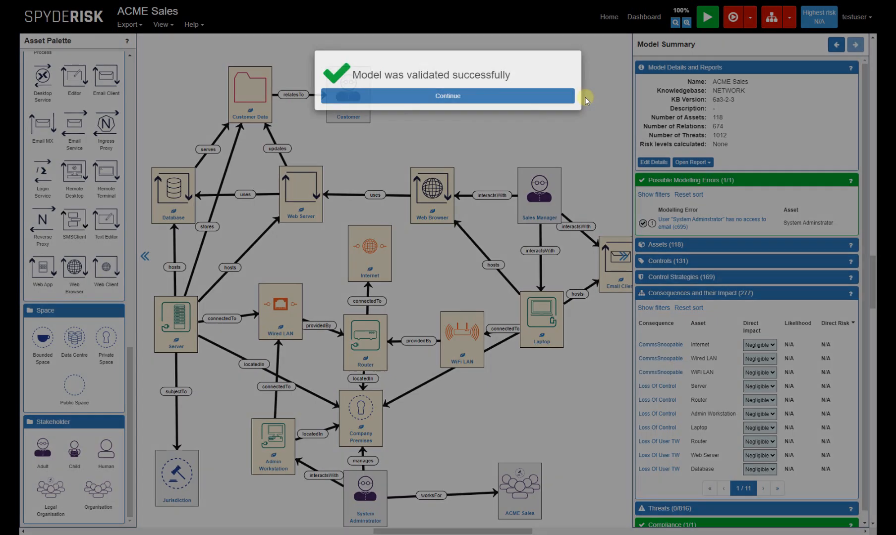
click(549, 99)
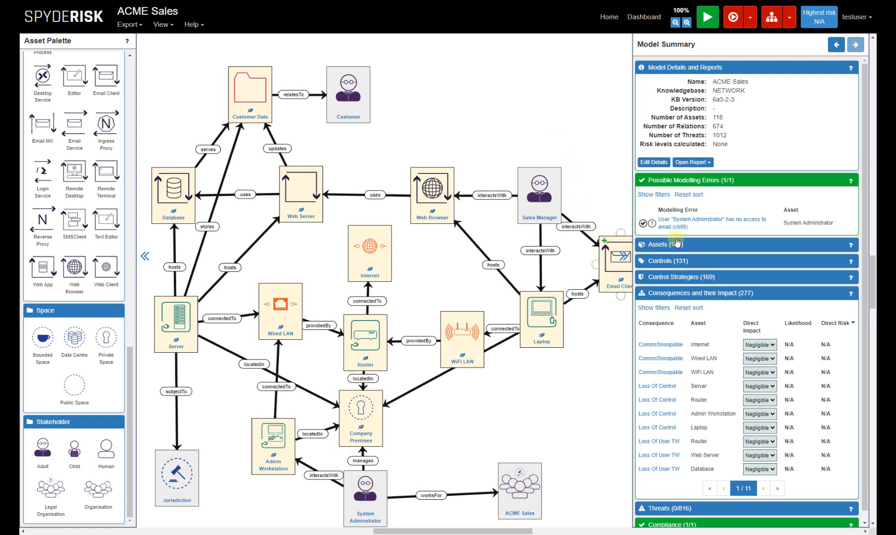
mouse_move(677, 231)
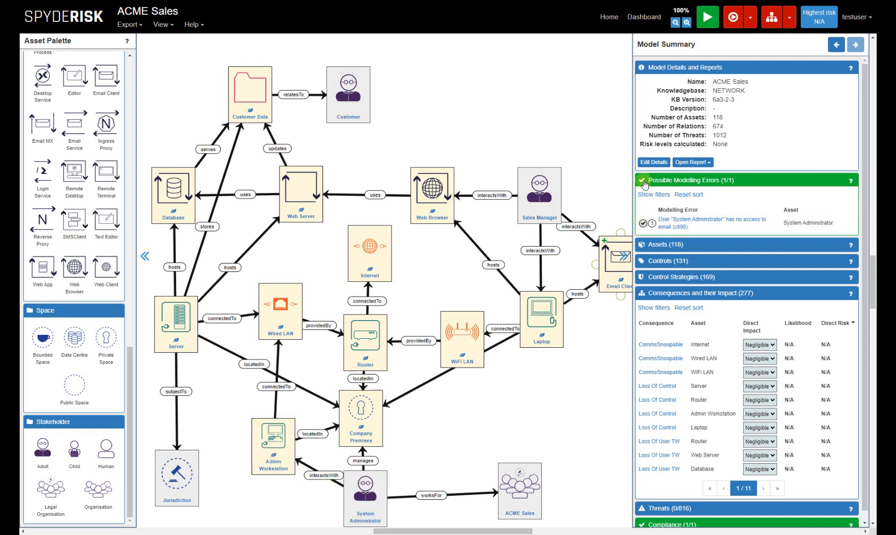
click(728, 182)
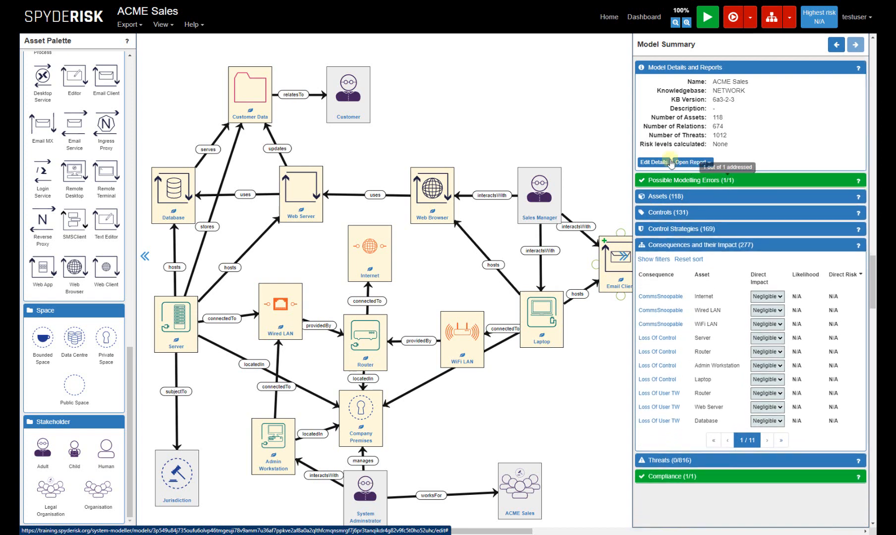